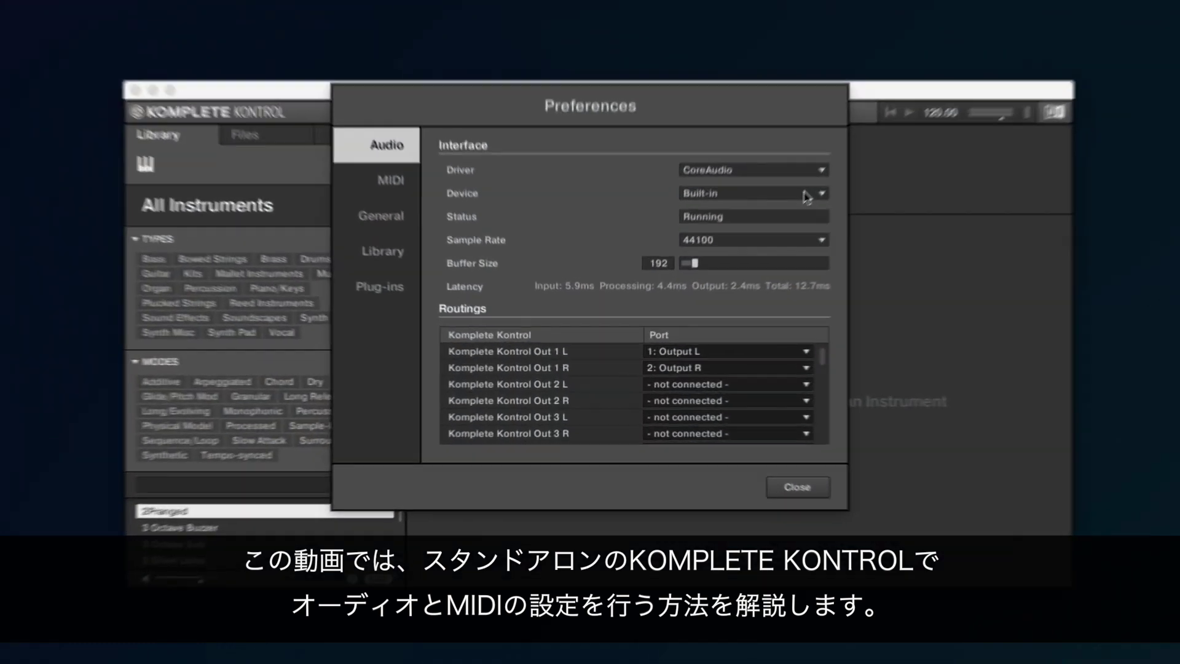
{"action": "left_click", "coordinate": [822, 242]}
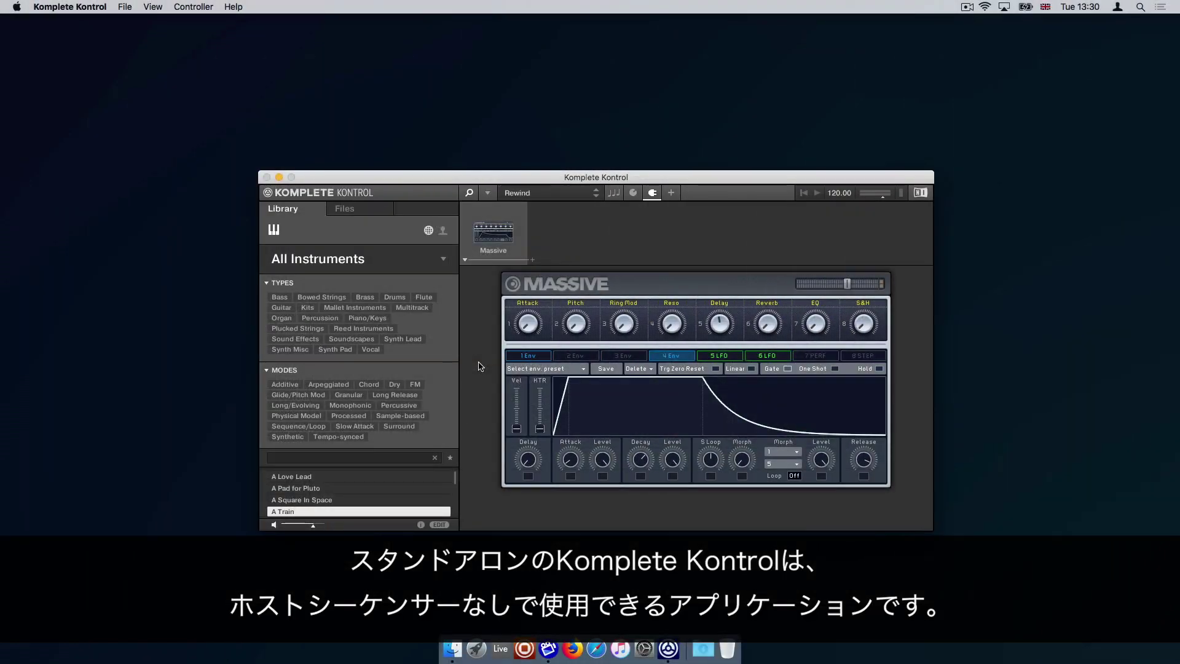
- Filter the instrument library to Monark presets of the Sound Effects type and choose a preset from the results
{"action": "left_click", "coordinate": [369, 268]}
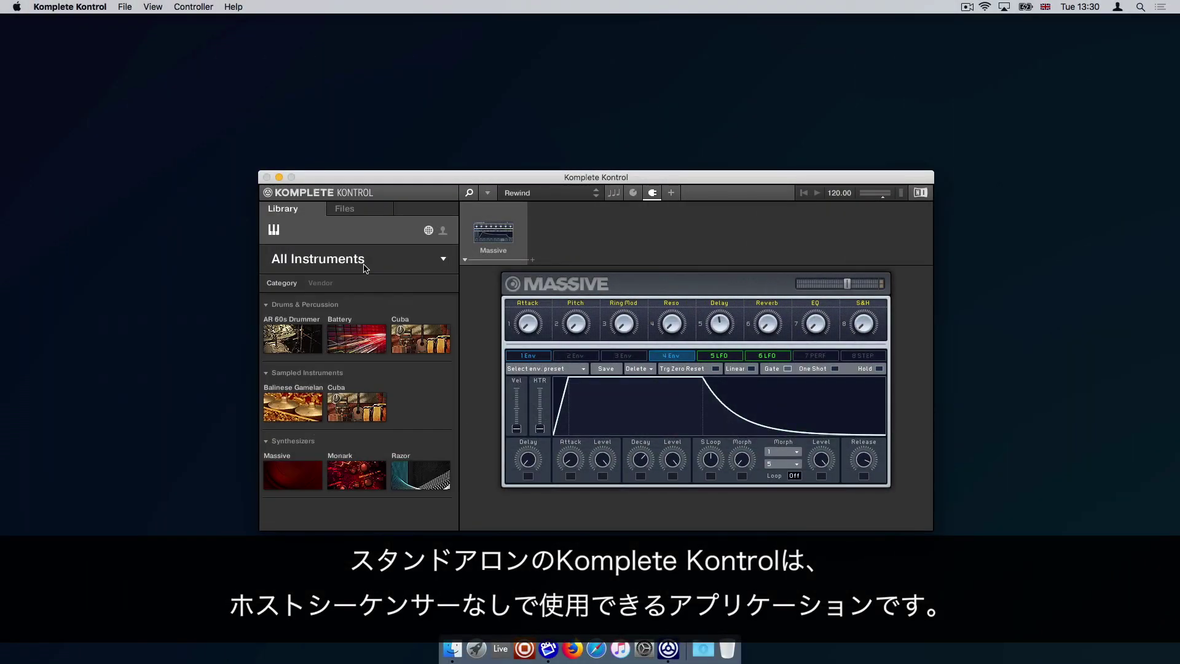
{"action": "left_click", "coordinate": [363, 467]}
{"action": "left_click", "coordinate": [368, 324]}
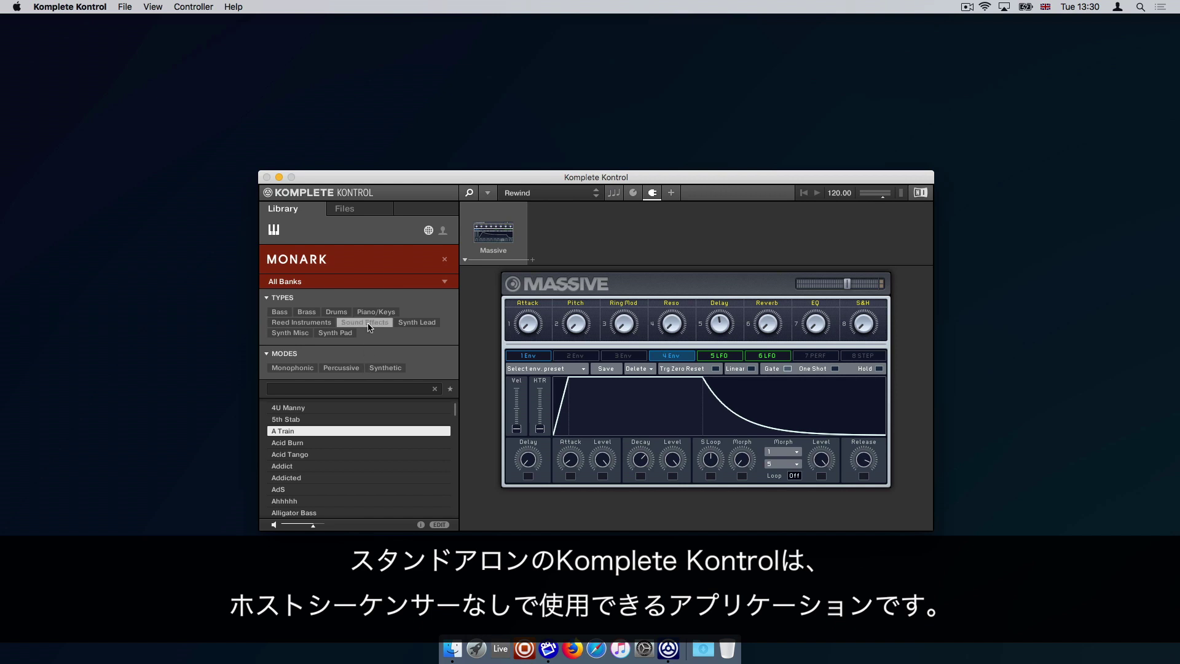
{"action": "left_click", "coordinate": [299, 457]}
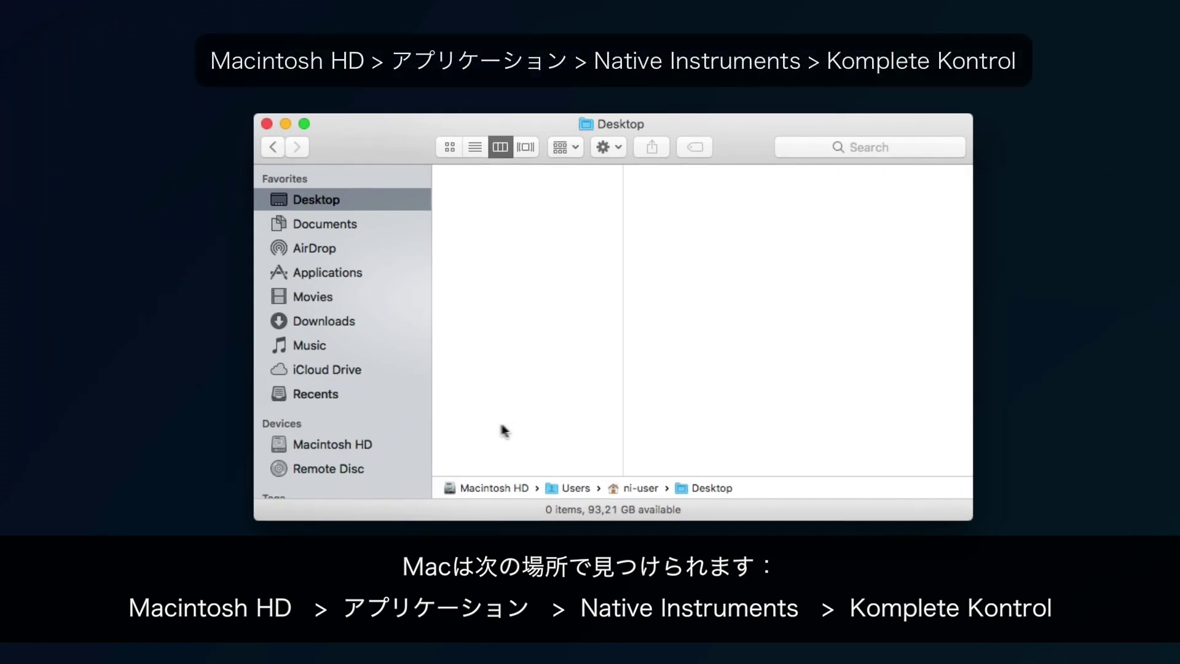
- Browse in Finder to Macintosh HD > Applications > Native Instruments > Komplete Kontrol
{"action": "left_click", "coordinate": [382, 445]}
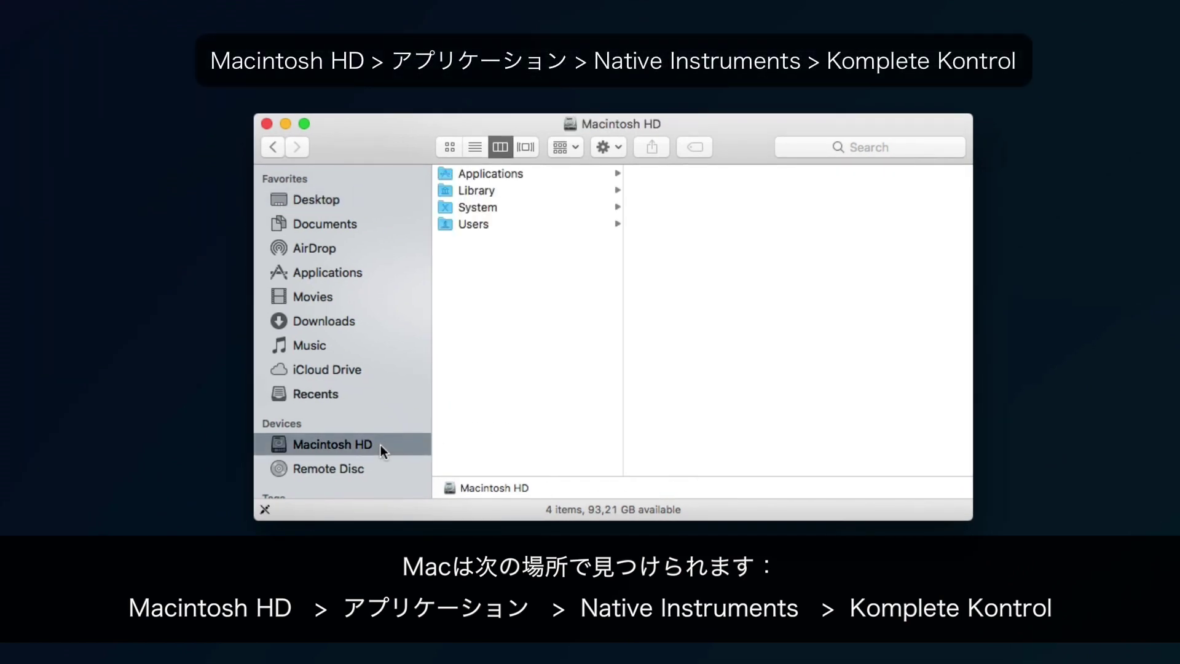
{"action": "left_click", "coordinate": [497, 173]}
{"action": "left_click", "coordinate": [662, 322]}
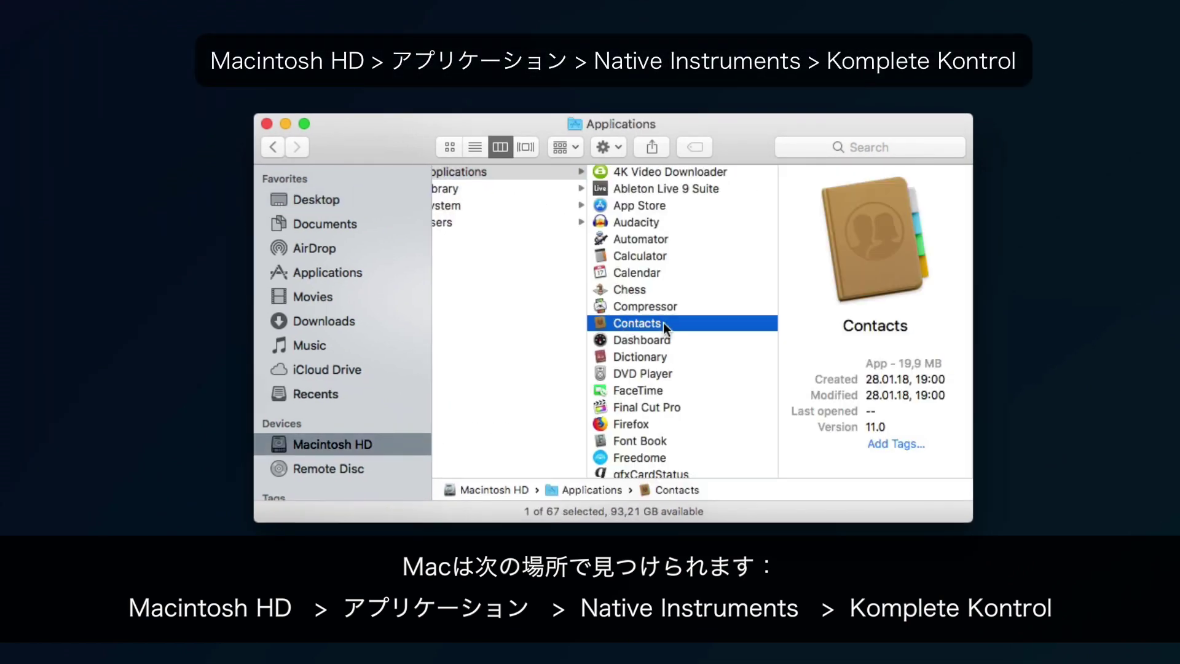
{"action": "type", "text": "native instruments"}
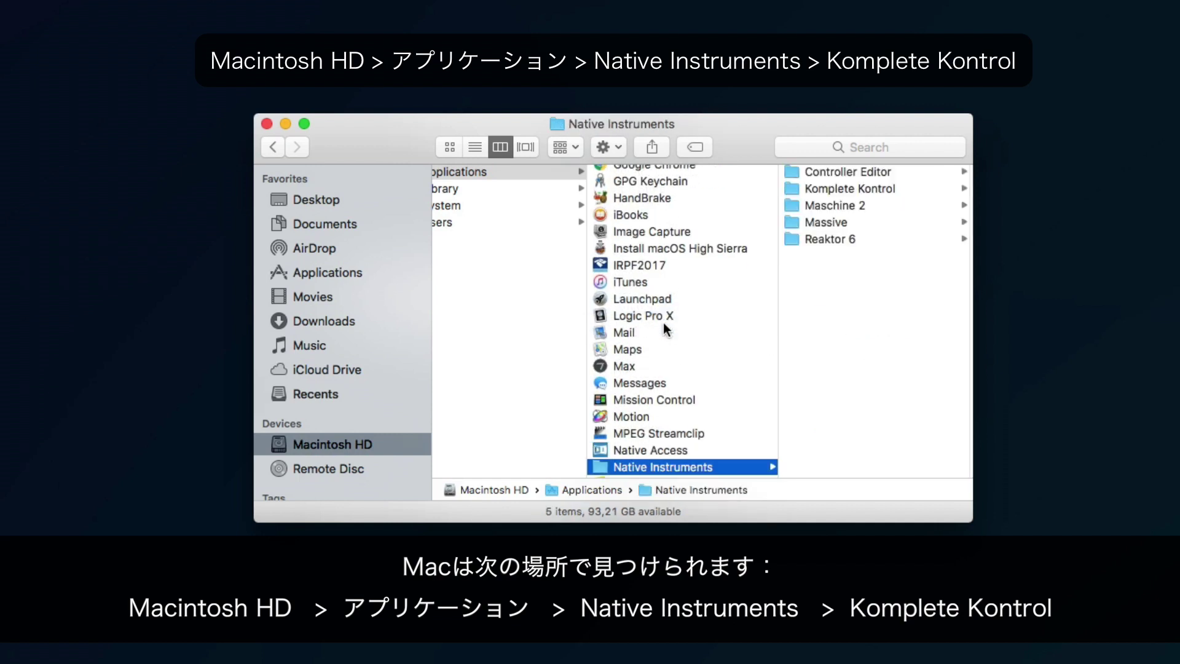
{"action": "left_click", "coordinate": [825, 187]}
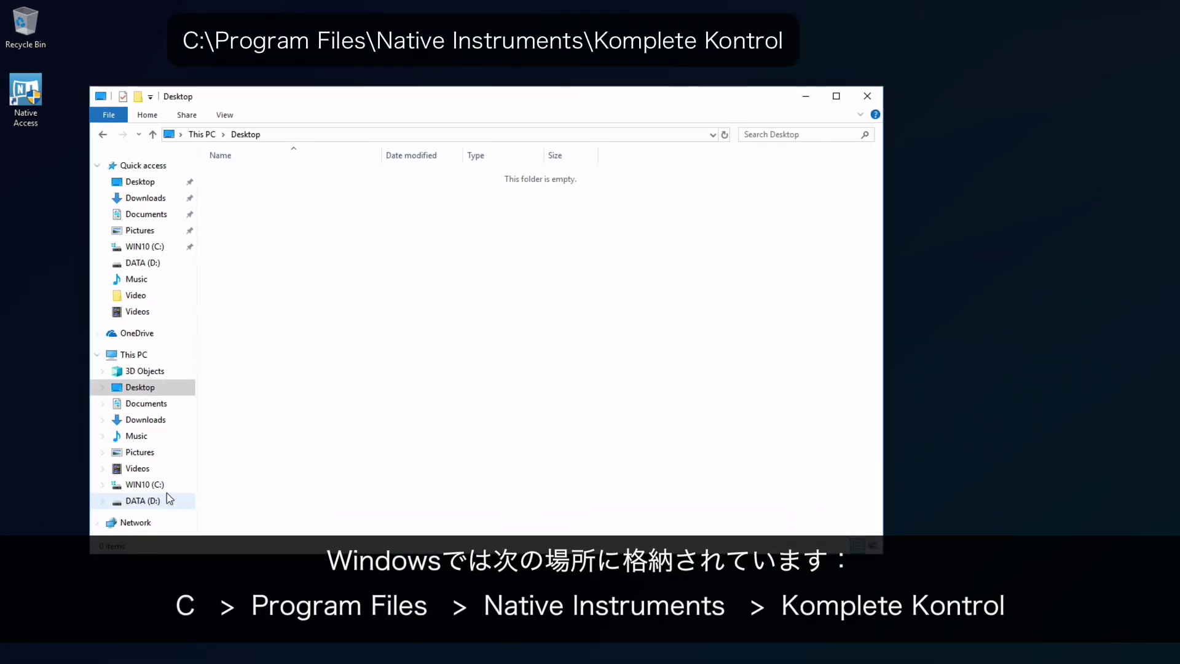
- Browse in Windows File Explorer to the C: drive's Program Files\Native Instruments\Komplete Kontrol folder
{"action": "left_click", "coordinate": [161, 486]}
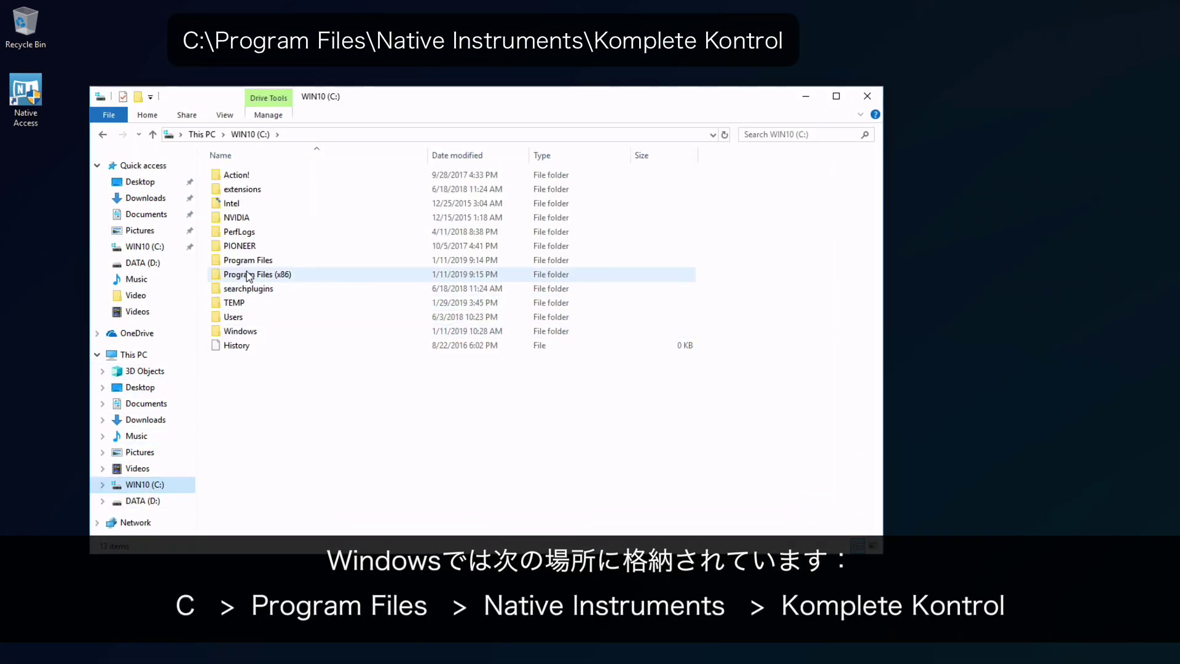
{"action": "double_click", "coordinate": [253, 260]}
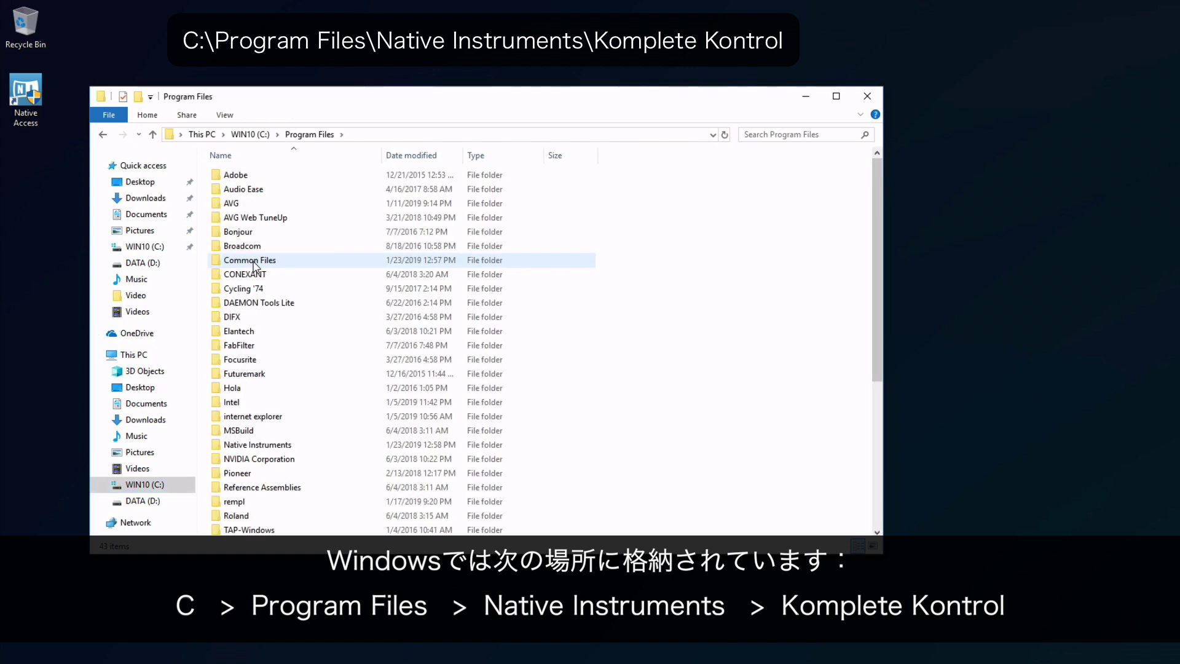
{"action": "double_click", "coordinate": [259, 447]}
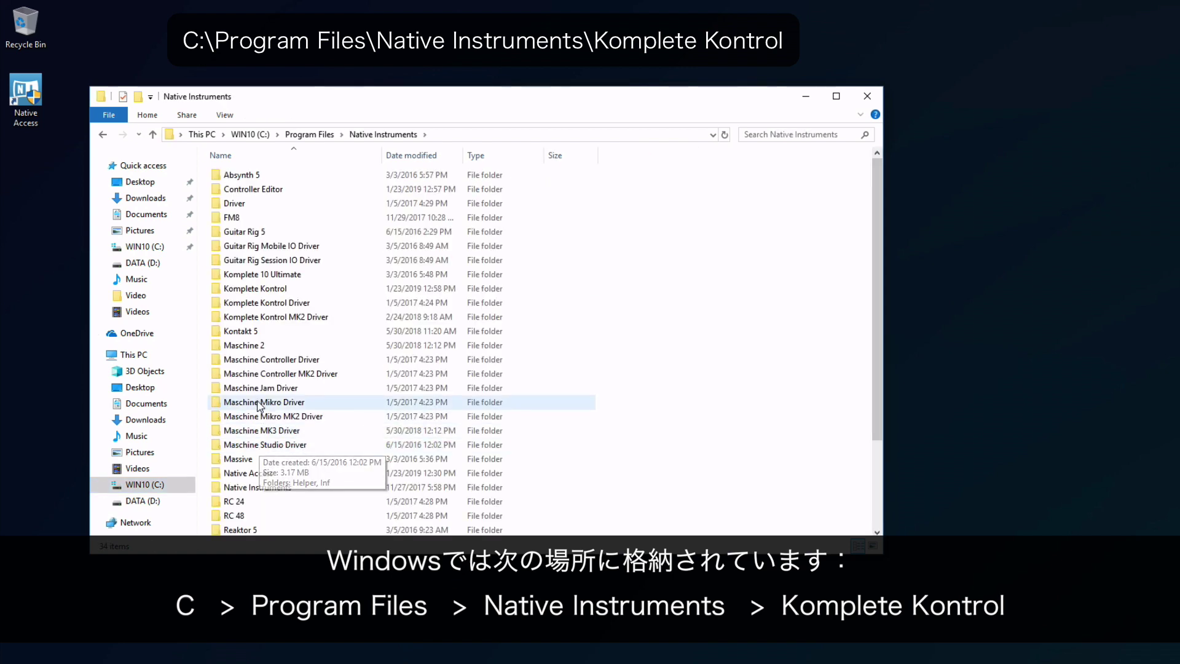
{"action": "double_click", "coordinate": [267, 290]}
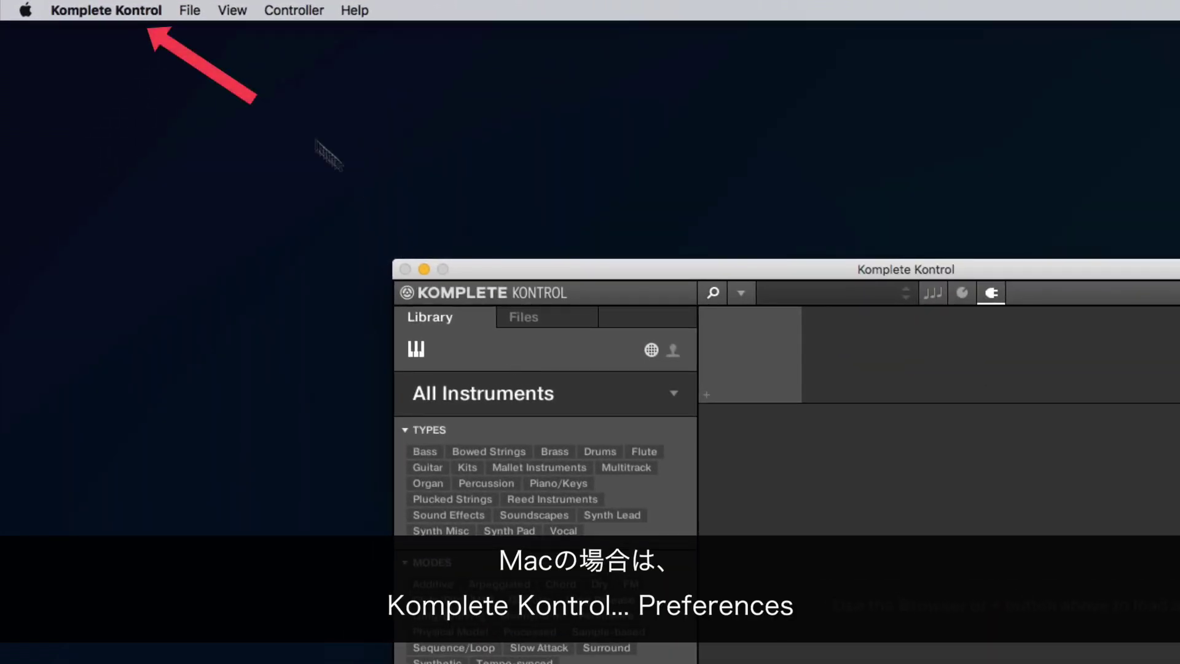
- Open the Preferences of Komplete Kontrol on the Mac and in the Windows version
{"action": "left_click", "coordinate": [134, 11]}
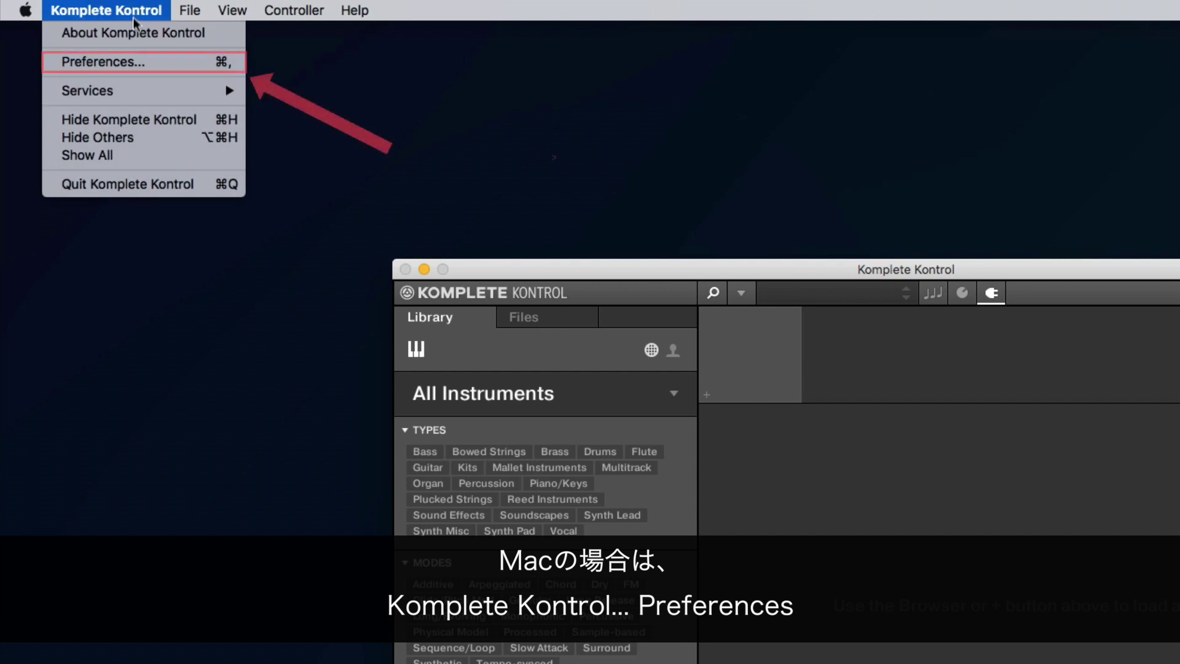
{"action": "left_click", "coordinate": [147, 64]}
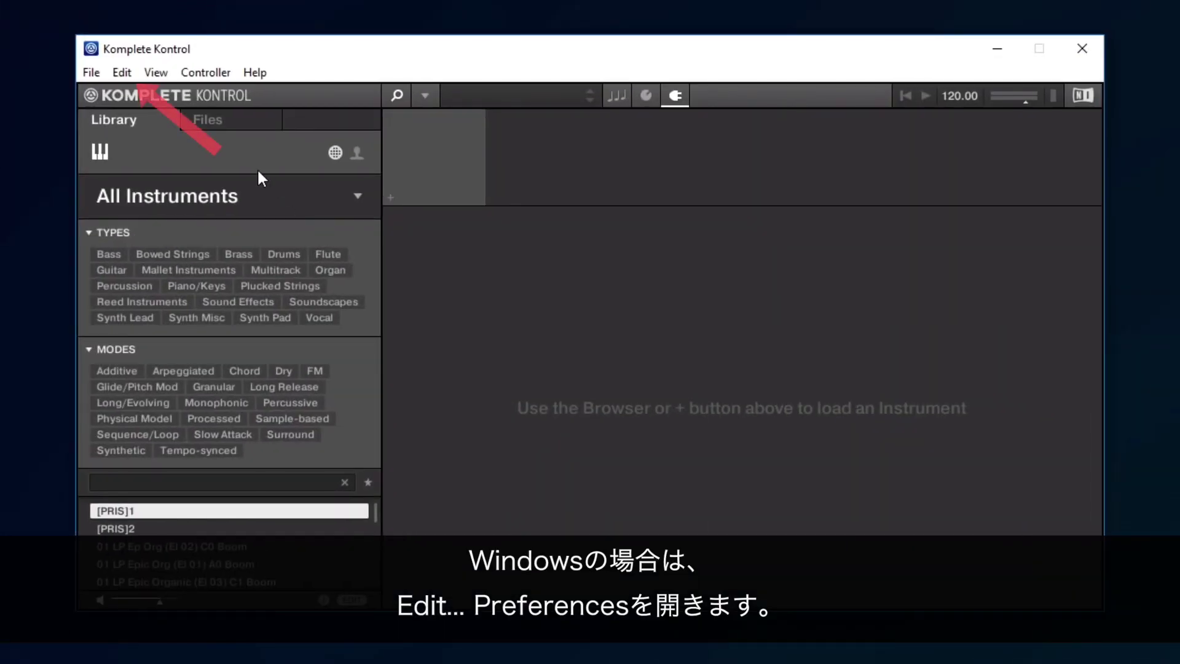
{"action": "left_click", "coordinate": [126, 70]}
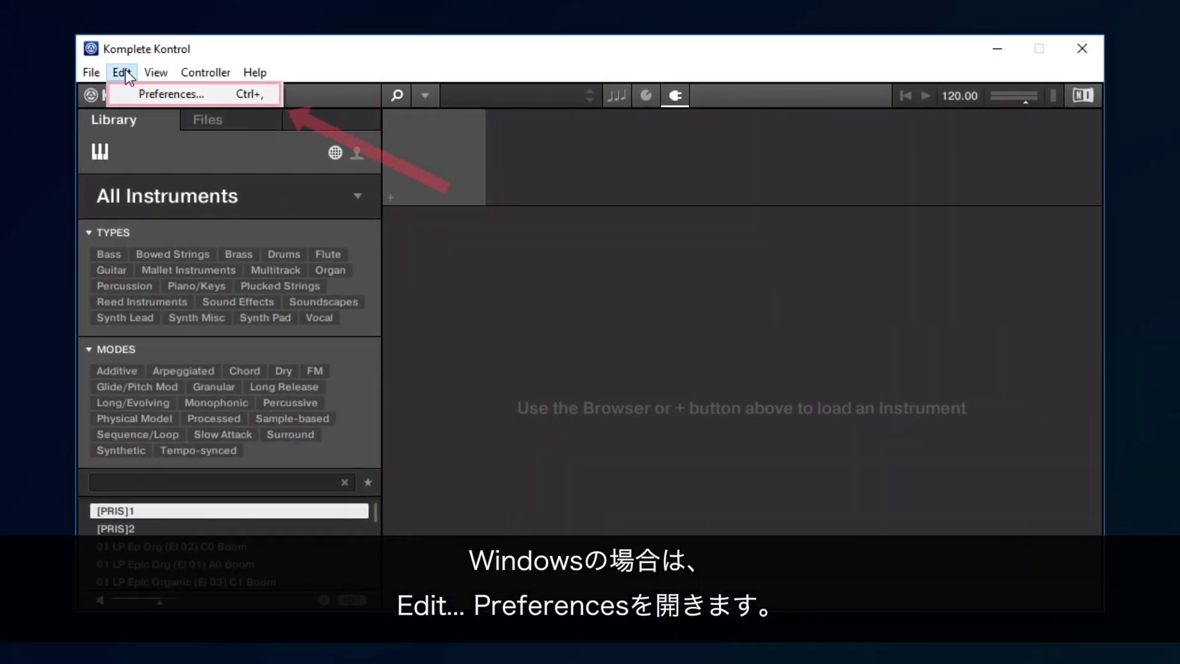
{"action": "left_click", "coordinate": [131, 93]}
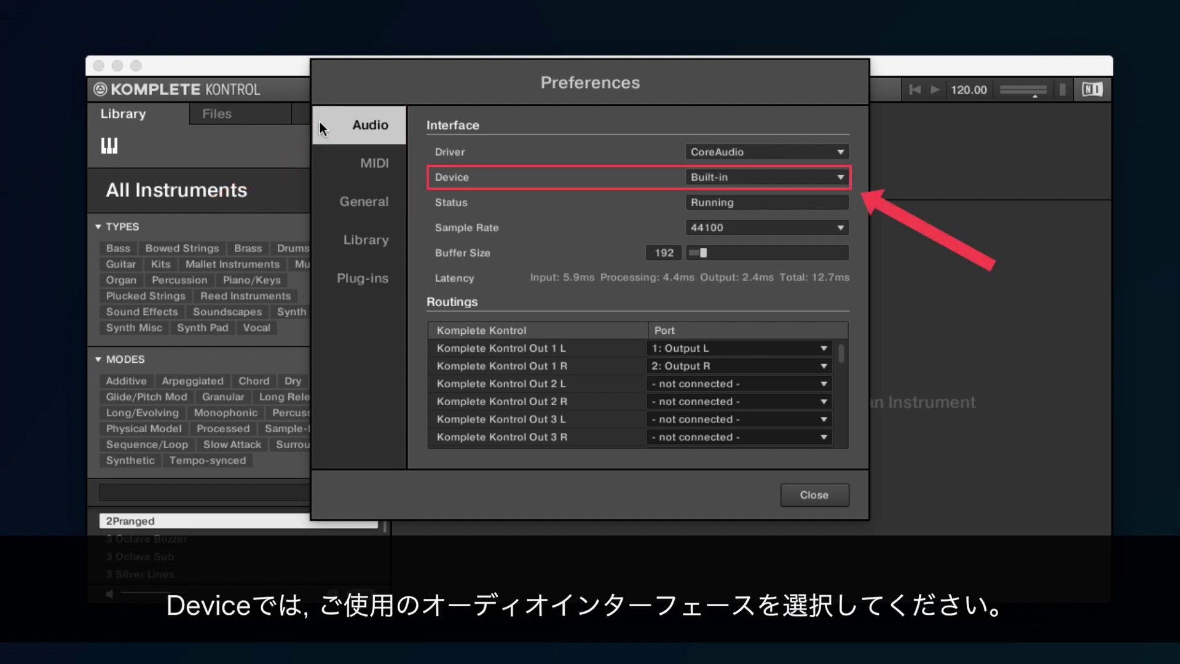
- Select Built-in as the audio device and CoreAudio as the driver on the Mac
{"action": "left_click", "coordinate": [791, 176]}
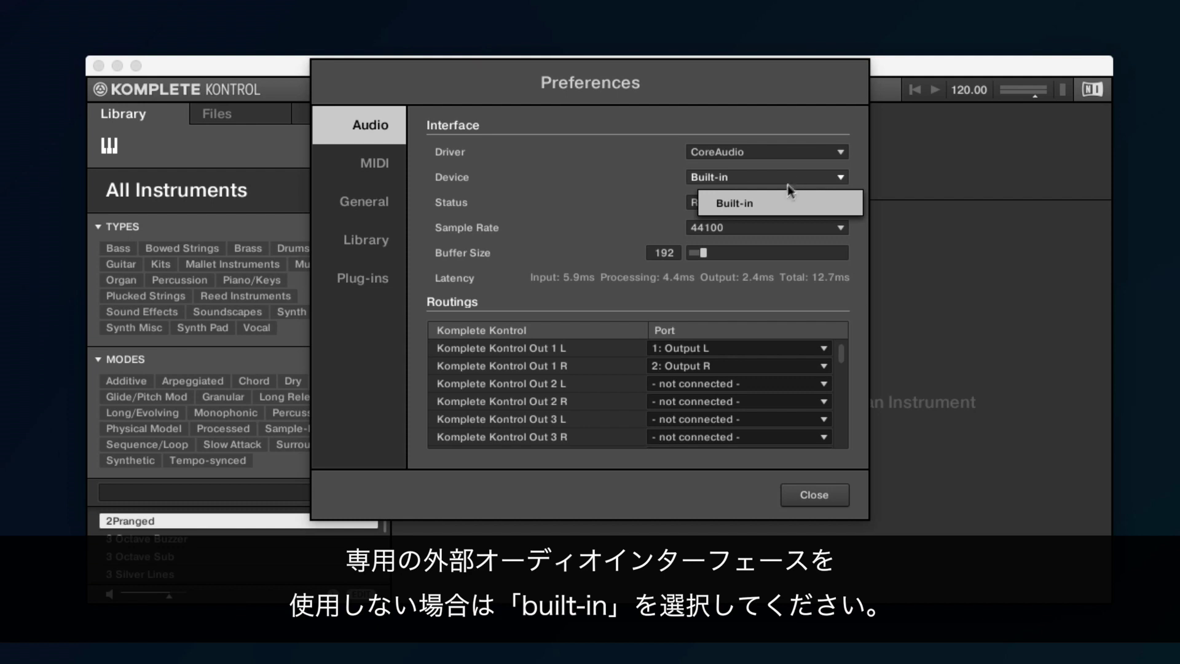
{"action": "left_click", "coordinate": [783, 199]}
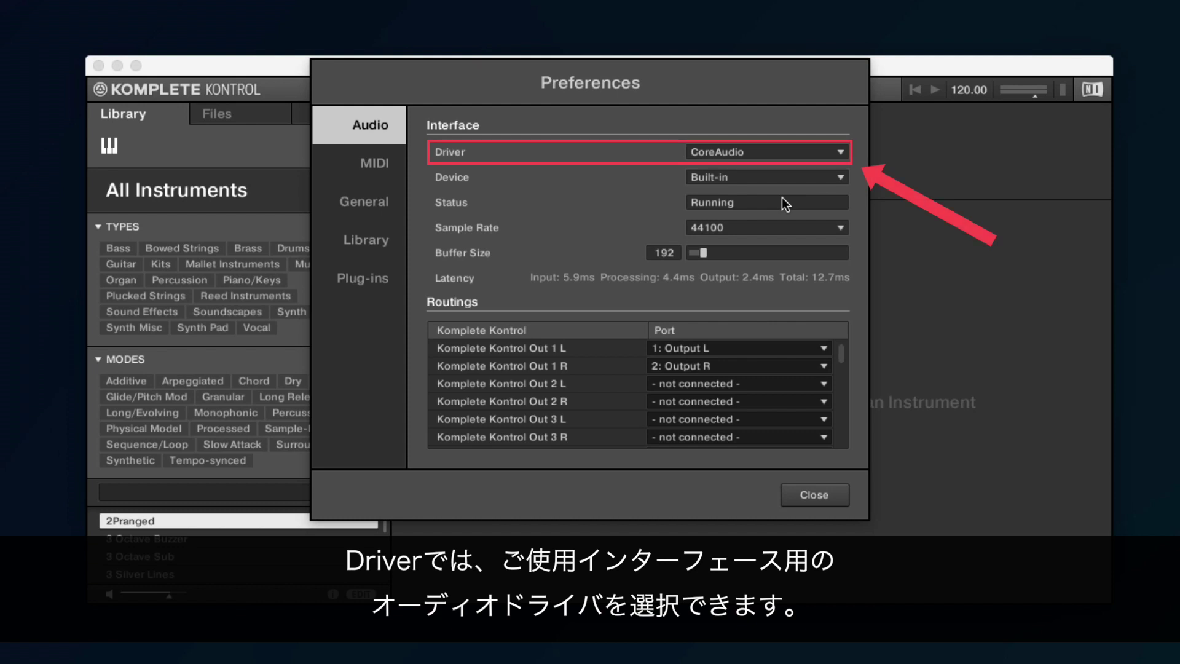
{"action": "left_click", "coordinate": [832, 153]}
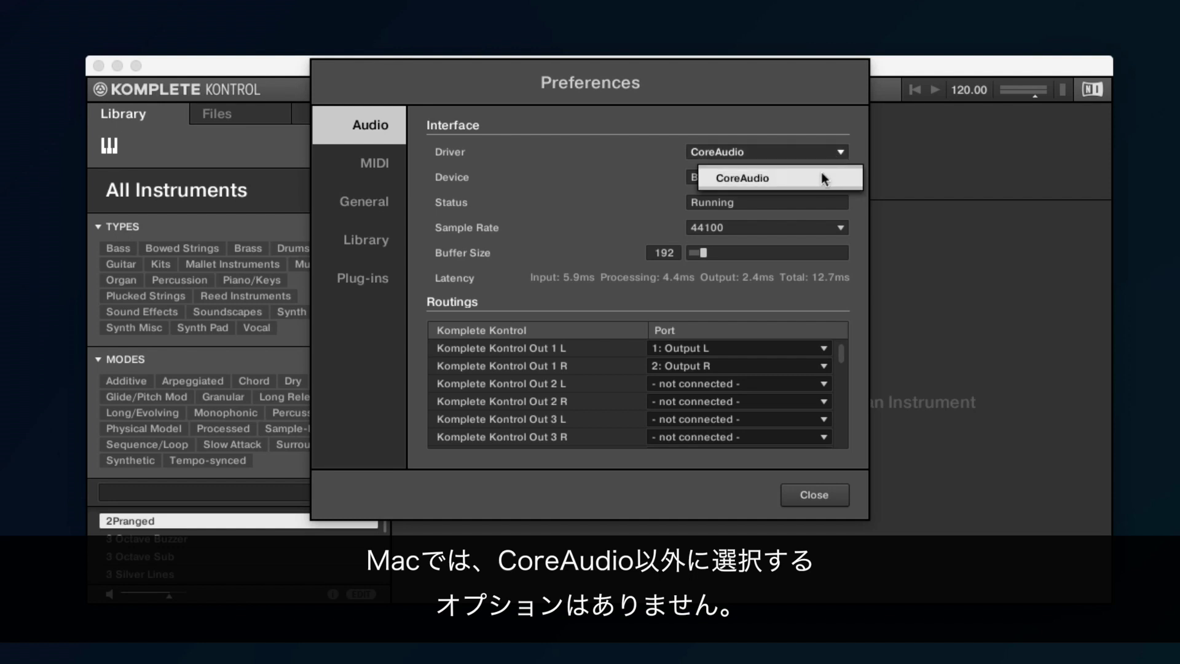
{"action": "left_click", "coordinate": [821, 178]}
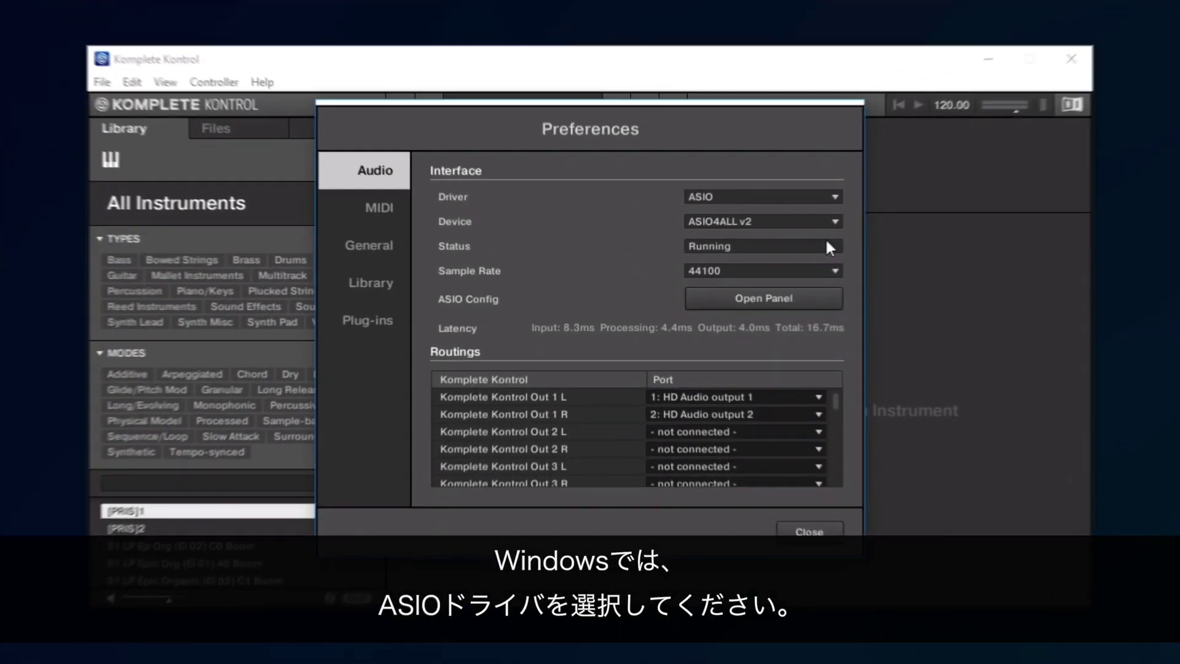
- Check the audio driver choices on Windows and look up the Scarlett 2i4 software under all downloads on Focusrite's site
{"action": "left_click", "coordinate": [835, 194]}
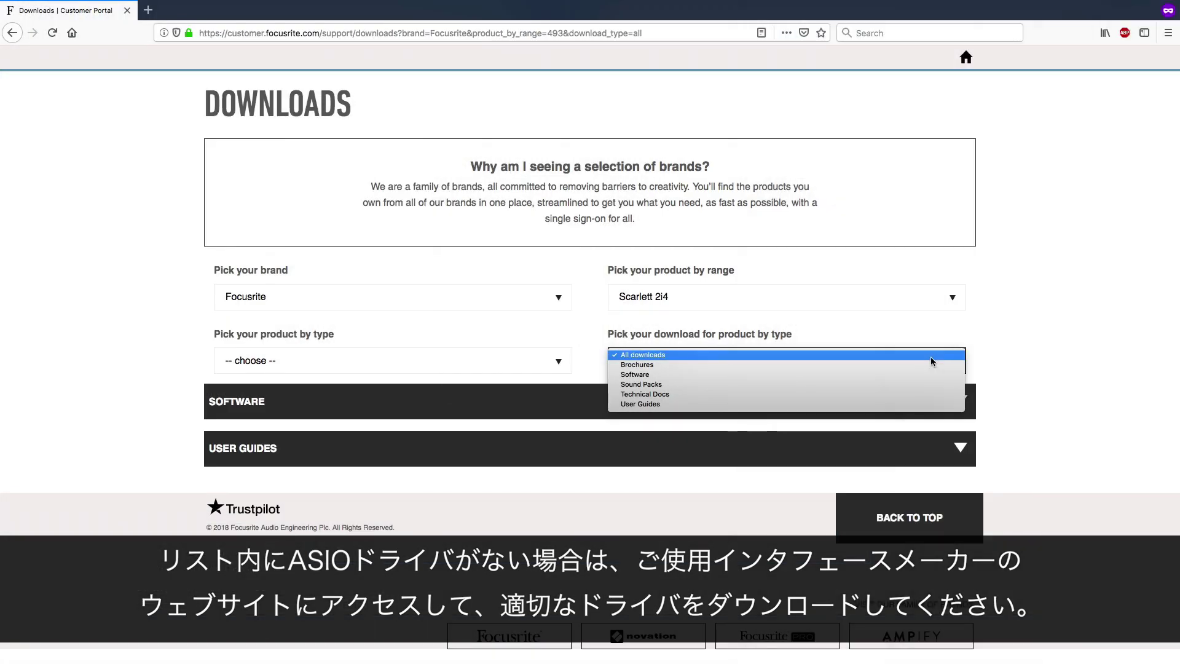
{"action": "left_click", "coordinate": [931, 361]}
{"action": "left_click", "coordinate": [962, 400]}
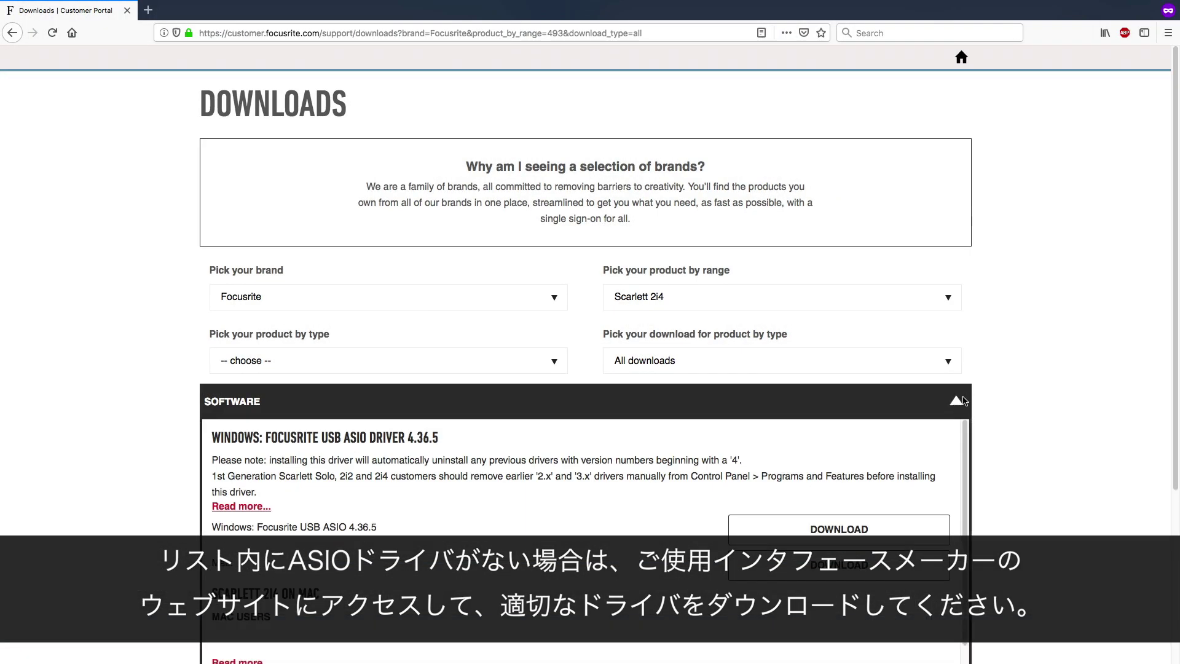
{"action": "scroll", "coordinate": [962, 400], "scroll_direction": "down", "scroll_amount": 3}
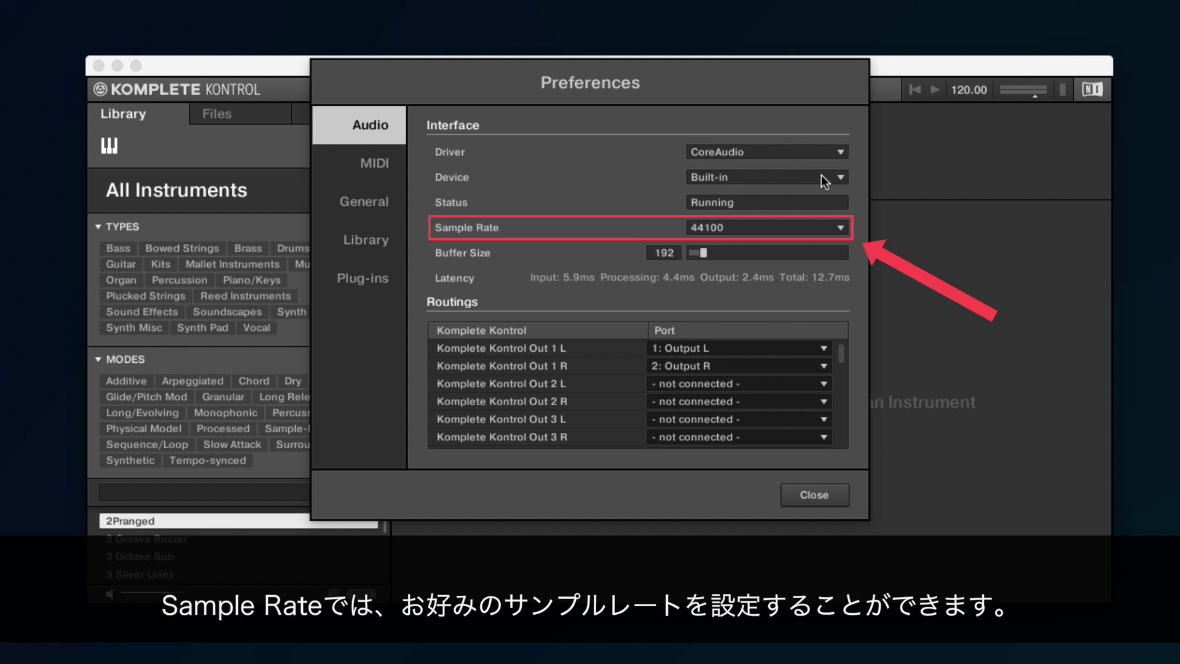
- Select a sample rate of 44100 and raise the buffer size to 256 in the Mac audio preferences
{"action": "left_click", "coordinate": [841, 229]}
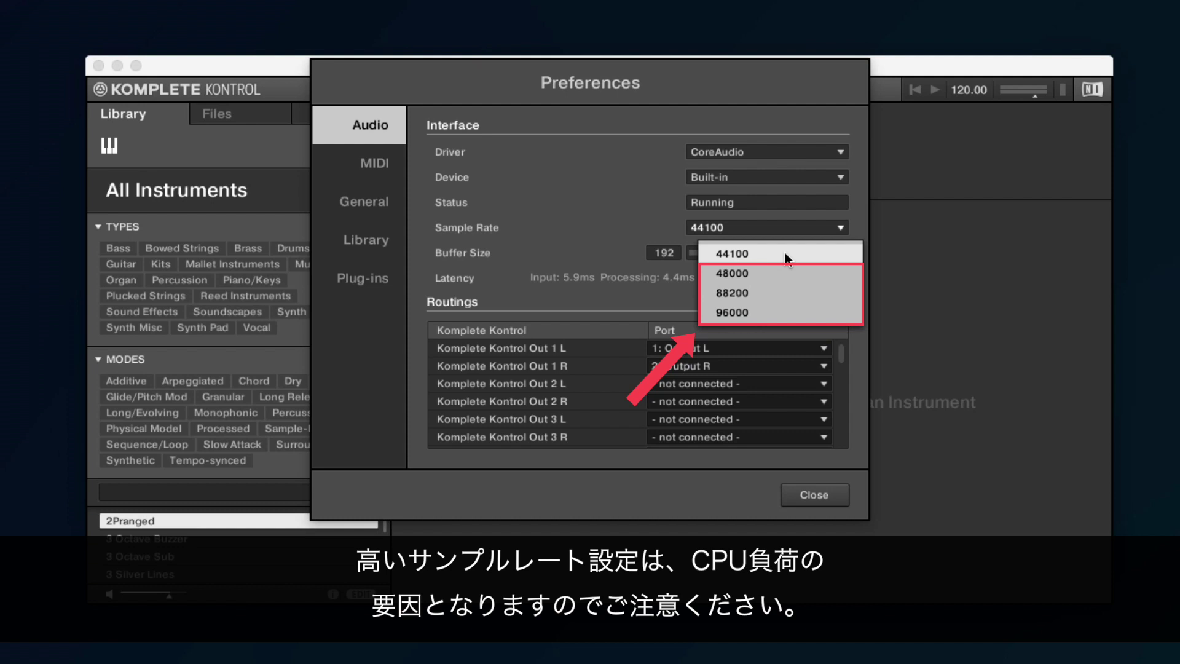
{"action": "left_click", "coordinate": [786, 254]}
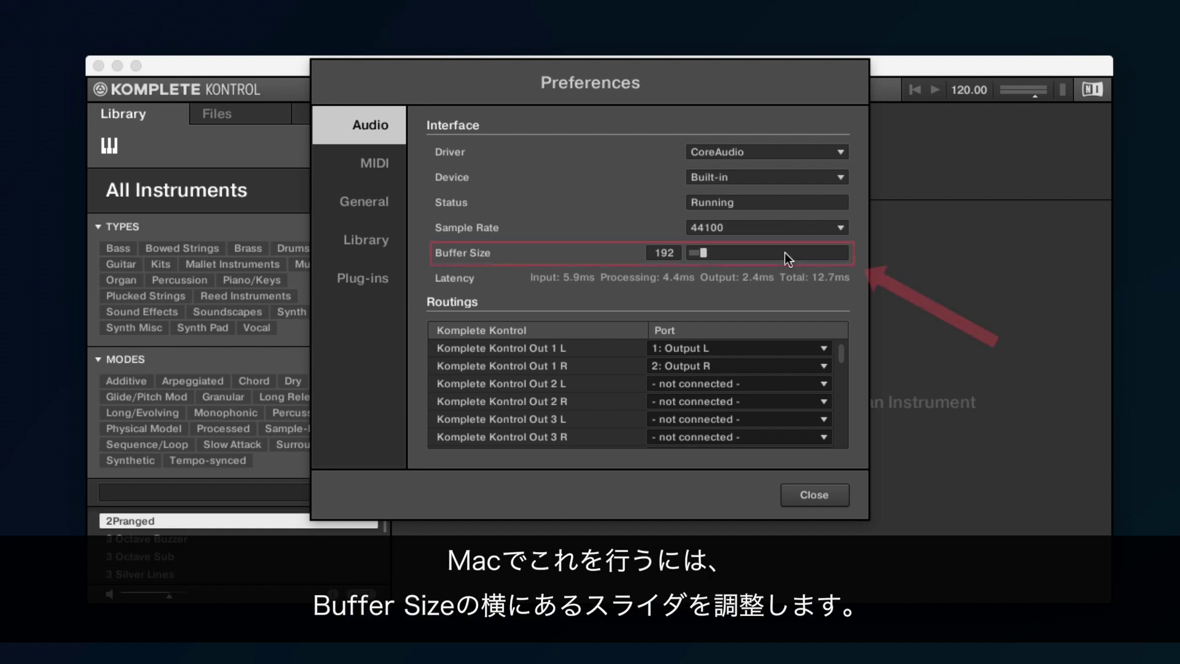
{"action": "left_click_drag", "start_coordinate": [704, 254], "coordinate": [731, 258]}
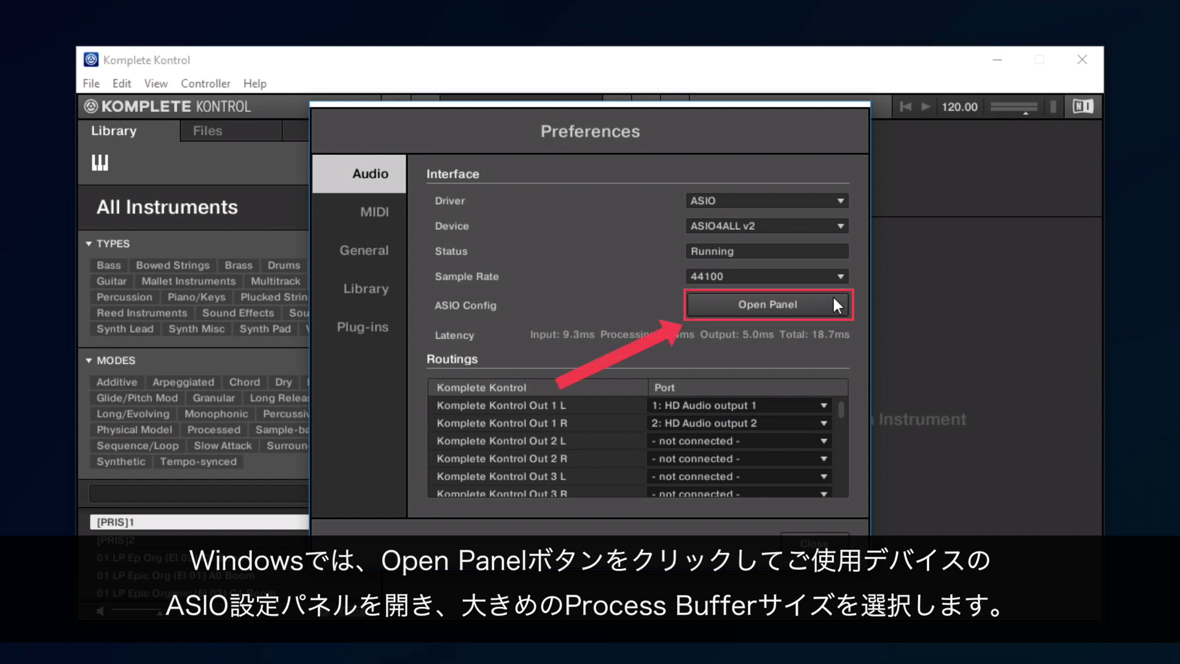
- Increase the ASIO buffer size in the ASIO4ALL configuration panel on Windows
{"action": "left_click", "coordinate": [762, 304]}
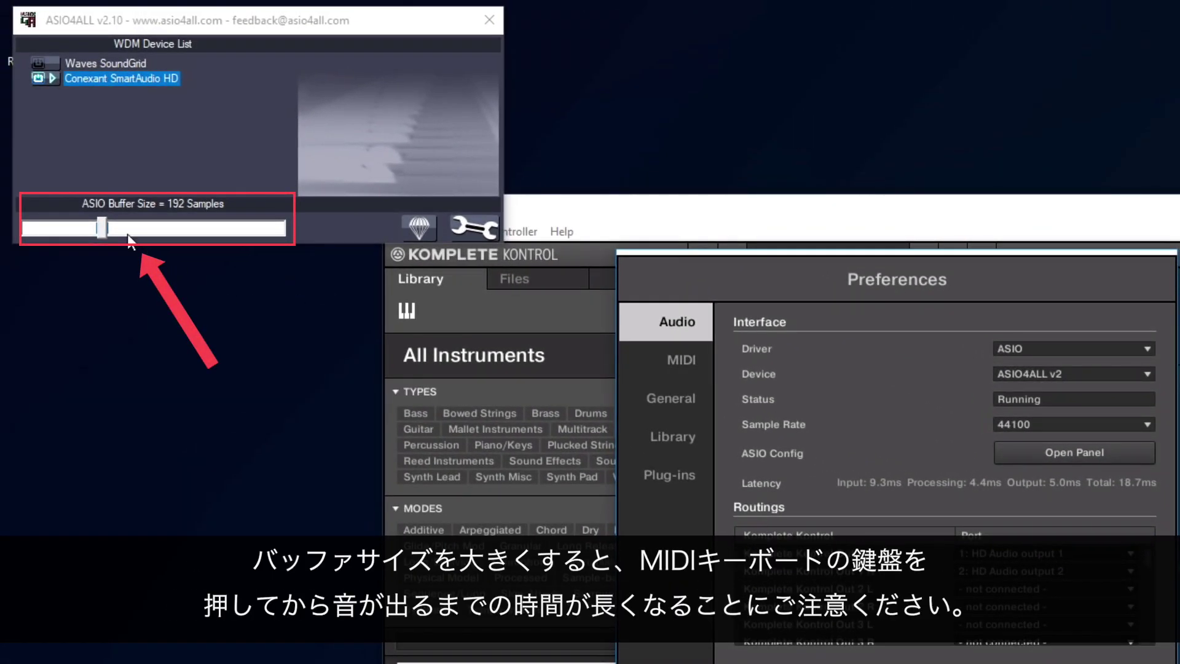
{"action": "left_click_drag", "start_coordinate": [98, 227], "coordinate": [133, 227]}
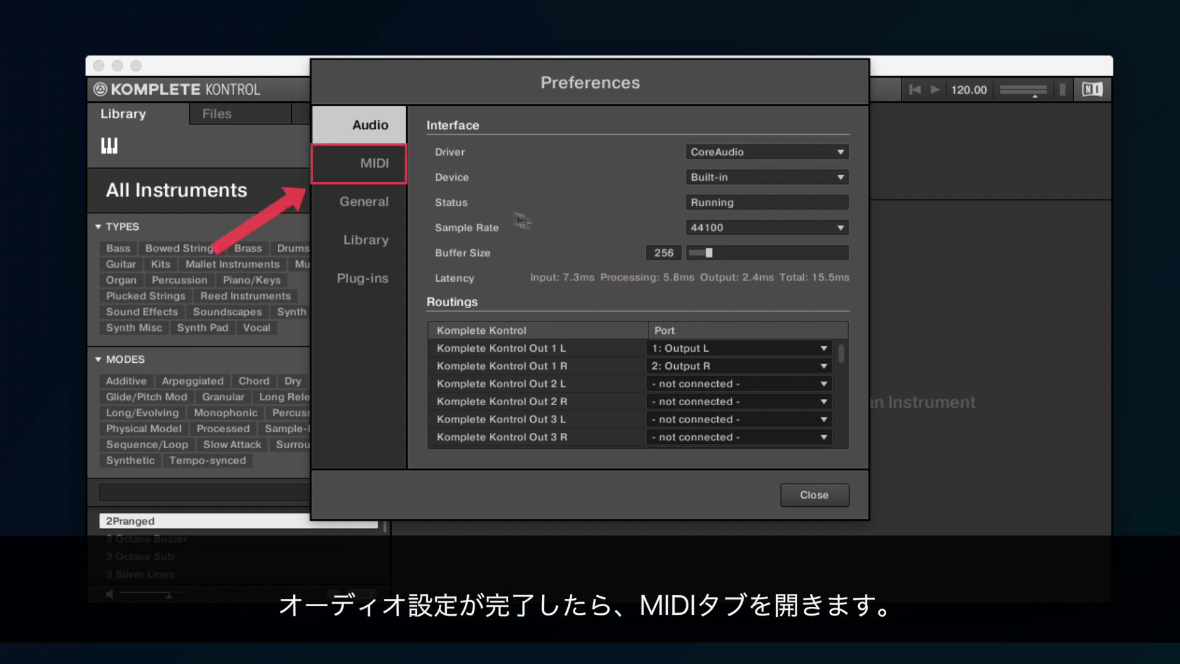
- Enable KOMPLETE KONTROL M32 as a MIDI input device and close the Preferences
{"action": "left_click", "coordinate": [374, 168]}
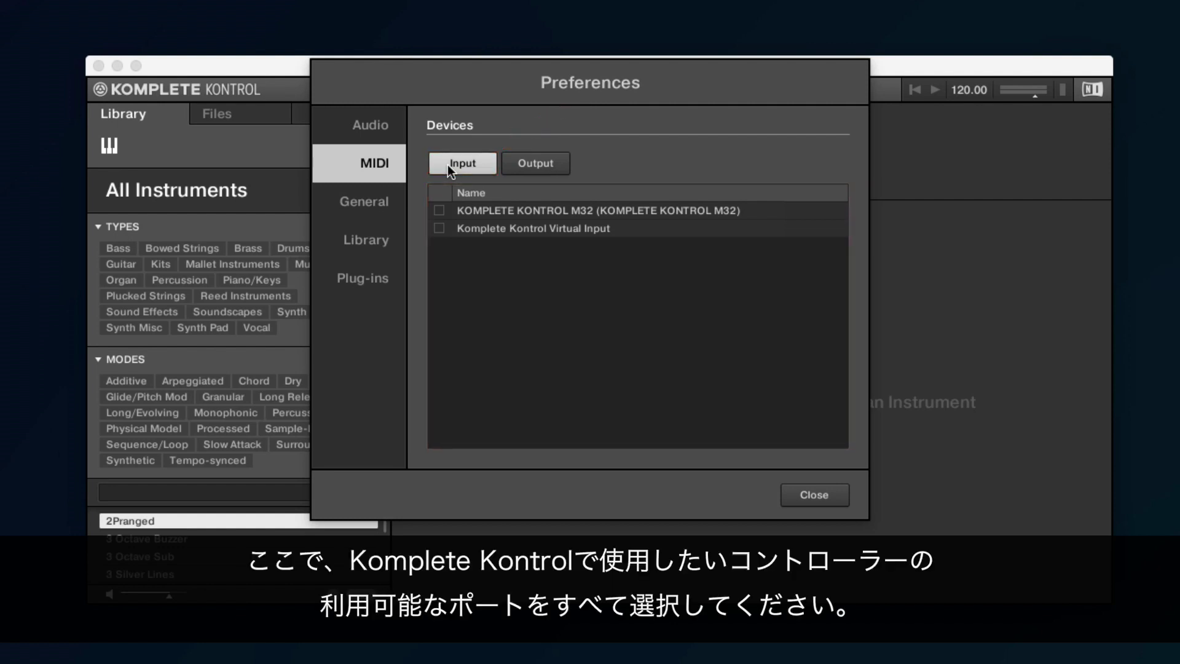
{"action": "left_click", "coordinate": [440, 212]}
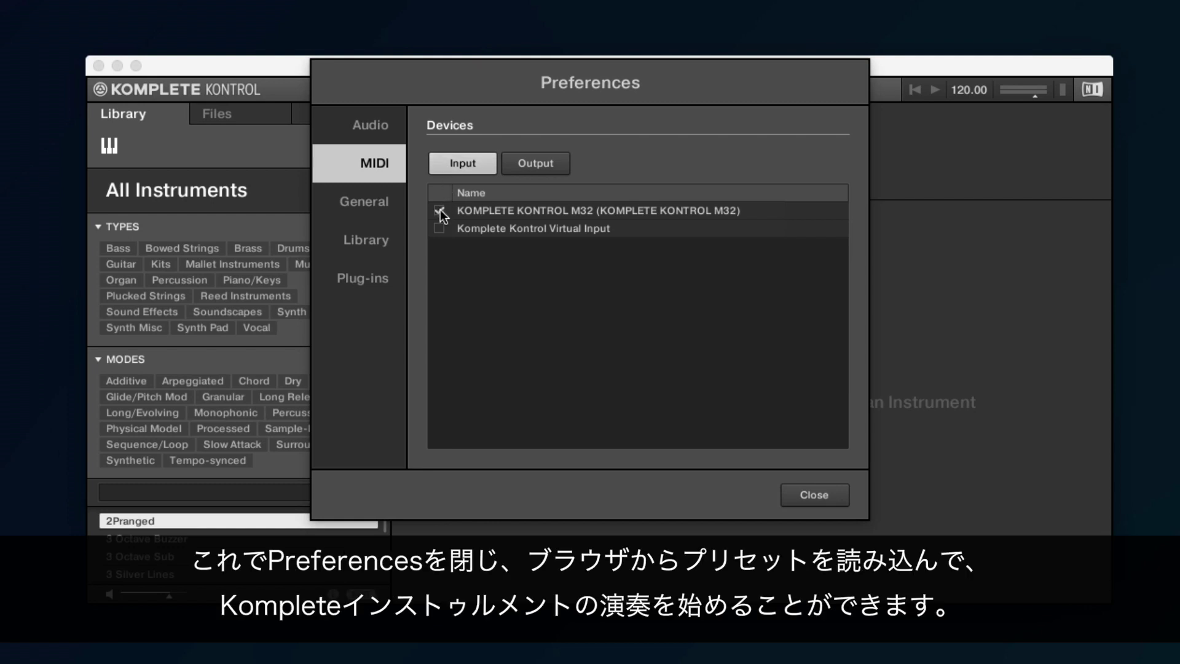
{"action": "left_click", "coordinate": [814, 496]}
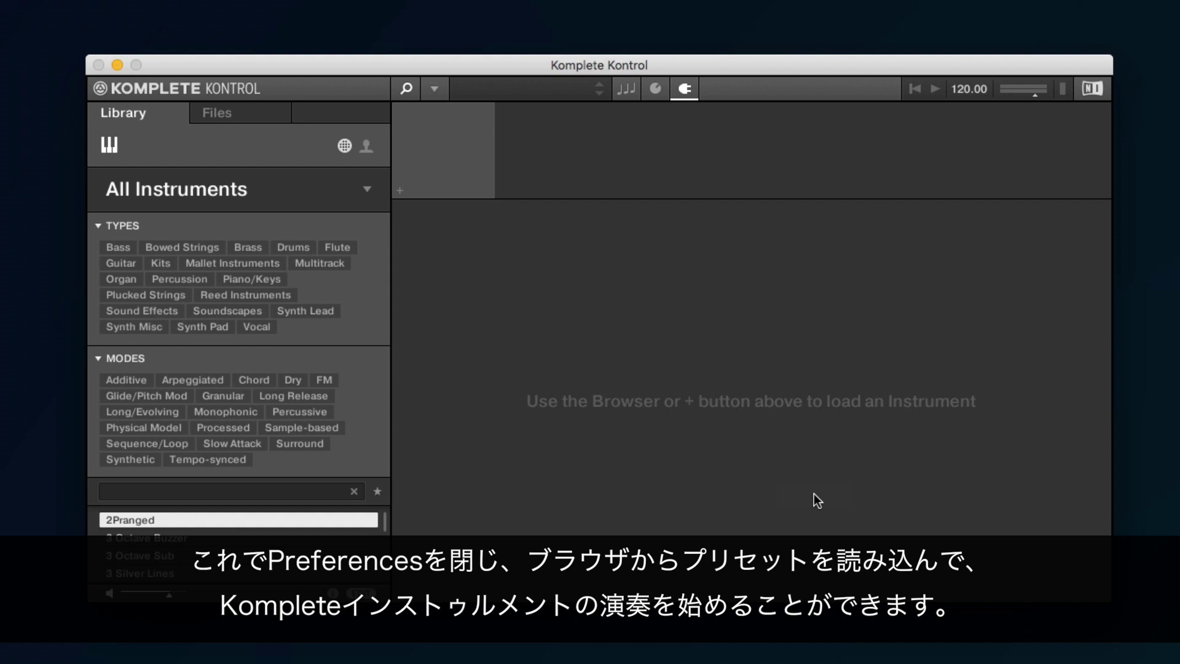
- Filter the instrument library to Razor and load the preset Adding It Up
{"action": "left_click", "coordinate": [326, 196]}
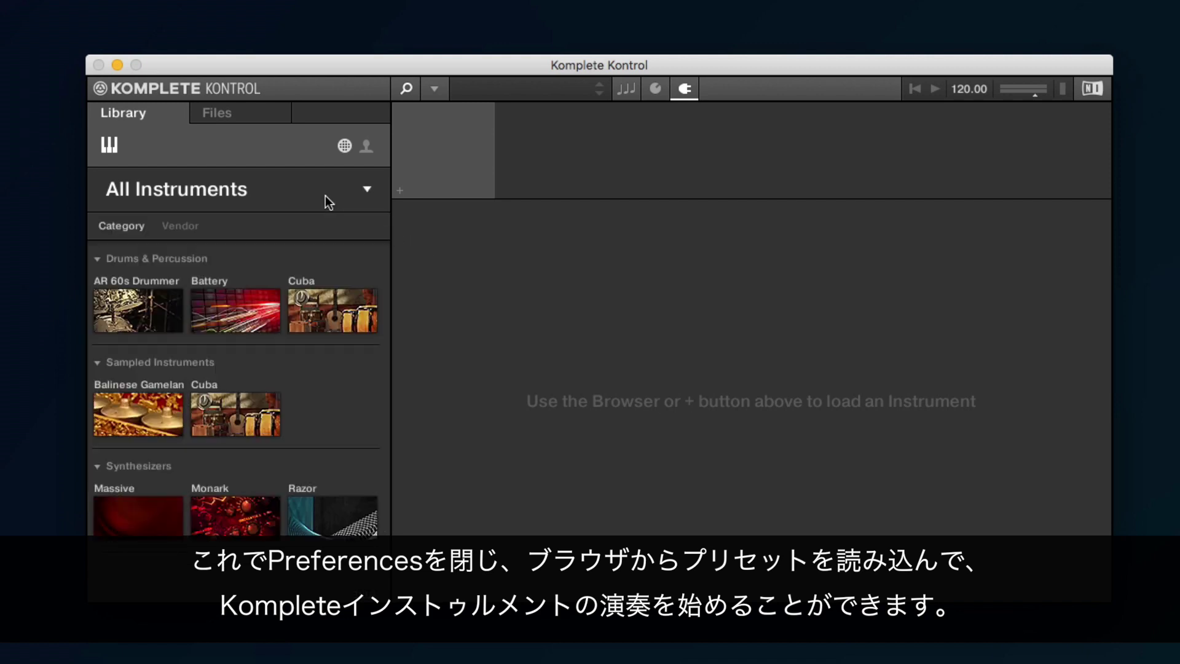
{"action": "left_click", "coordinate": [366, 505]}
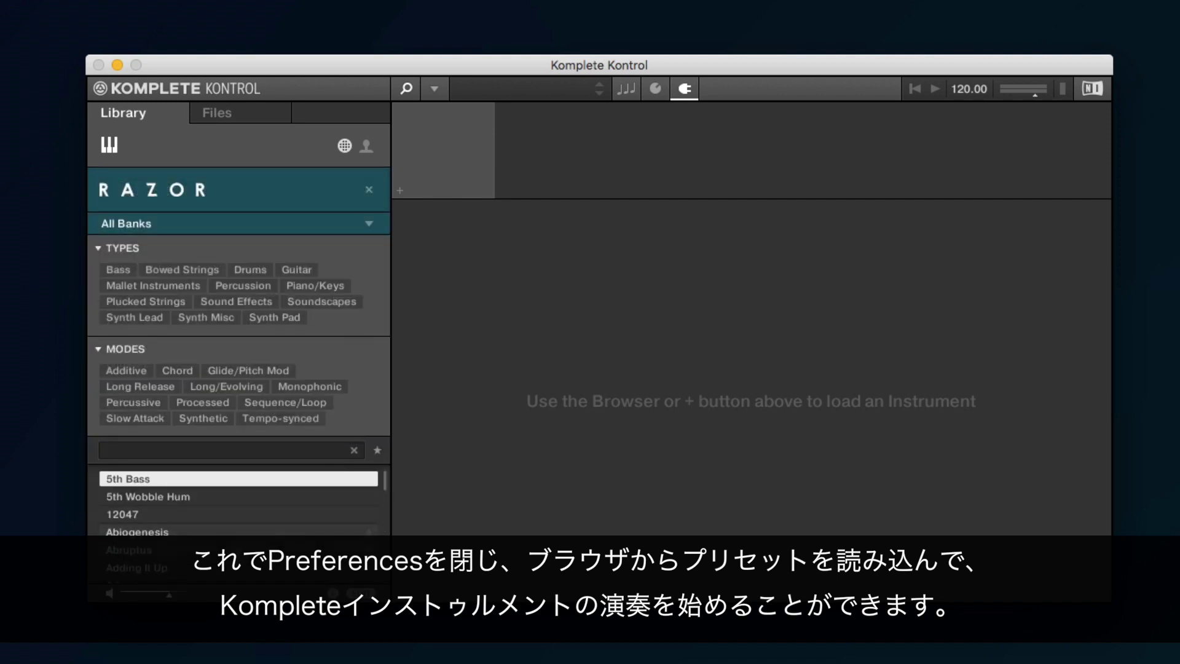
{"action": "left_click", "coordinate": [164, 571]}
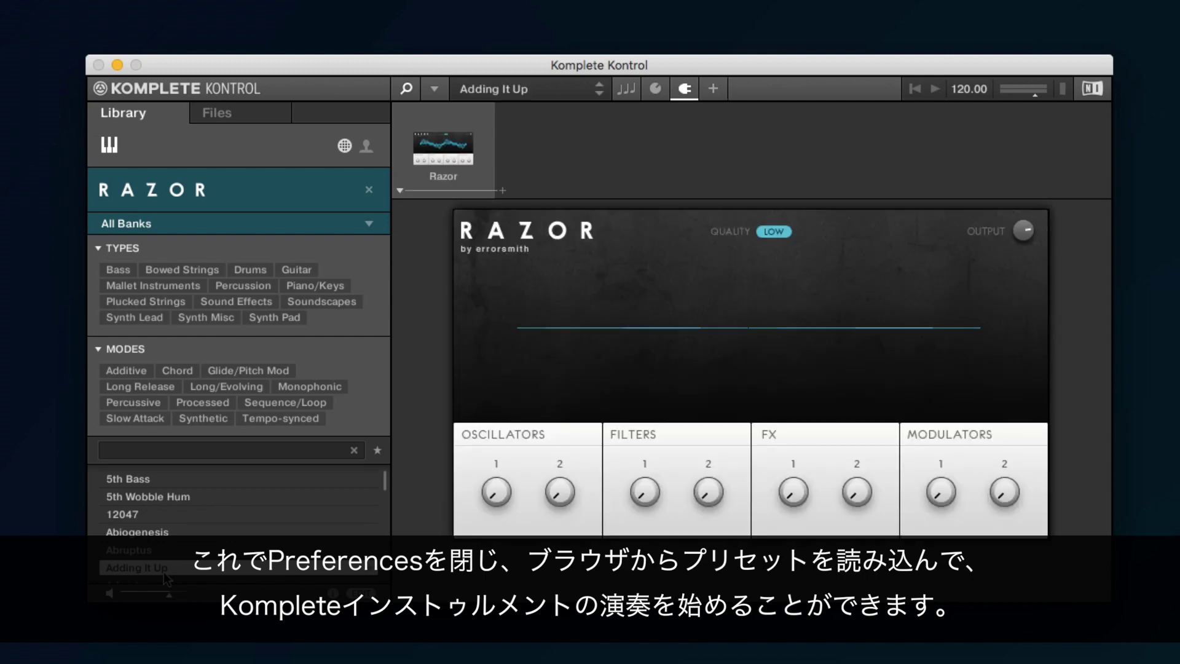